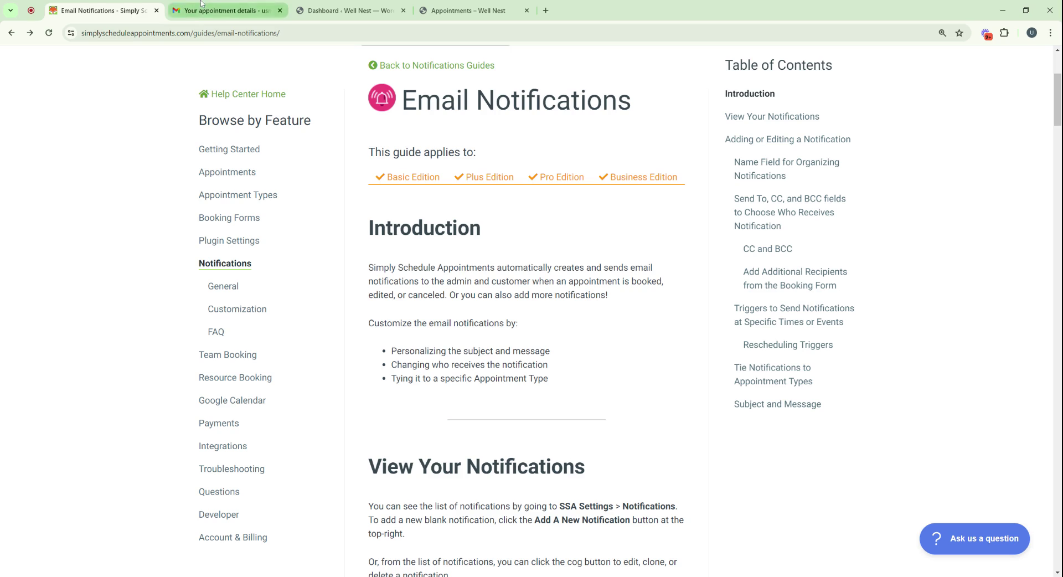
Check the current sender name on the earlier Gmail confirmation email, then go to the WordPress dashboard.
{"action": "left_click", "coordinate": [222, 10]}
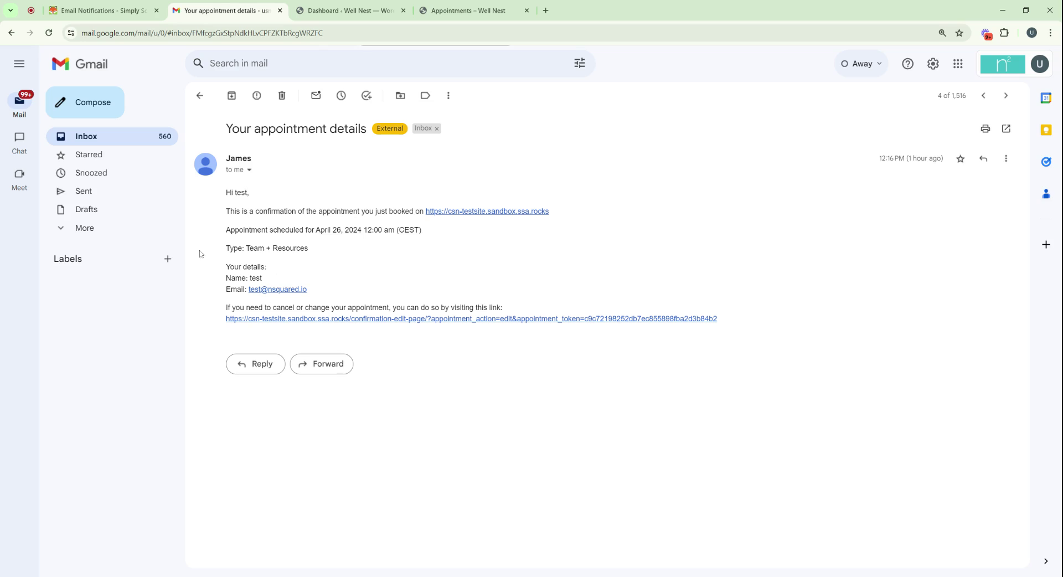
{"action": "left_click_drag", "start_coordinate": [260, 164], "coordinate": [226, 158]}
{"action": "left_click", "coordinate": [343, 10]}
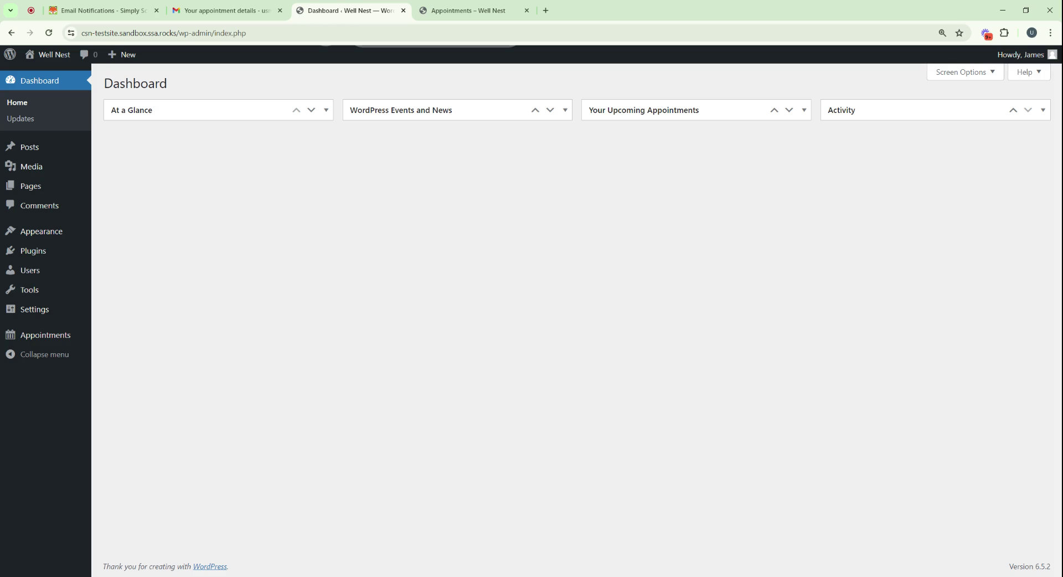
{"action": "mouse_move", "coordinate": [33, 251]}
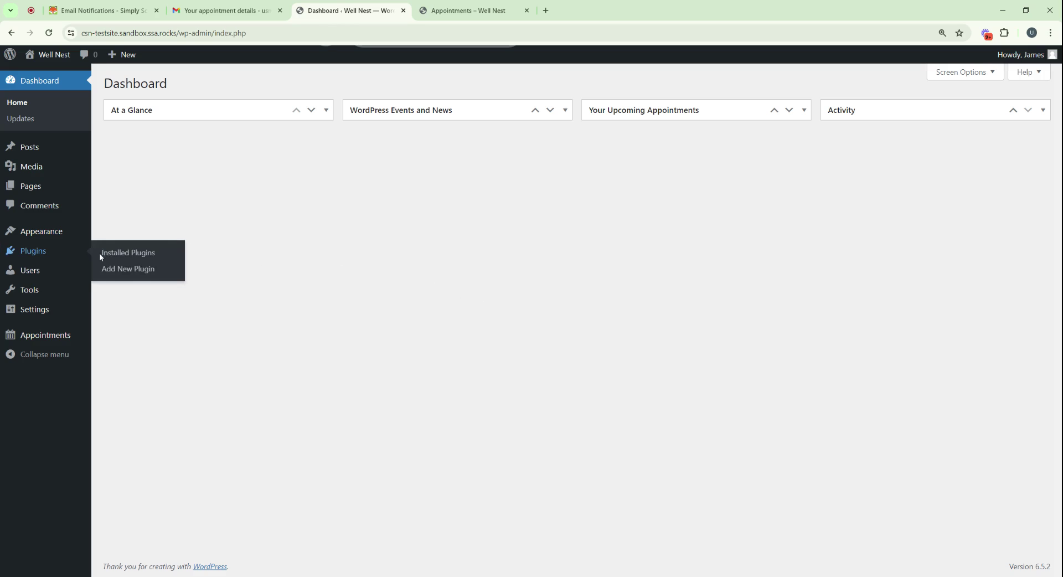
Find 'change mail sender' among new plugins, install and activate it, then refresh the dashboard.
{"action": "left_click", "coordinate": [155, 273]}
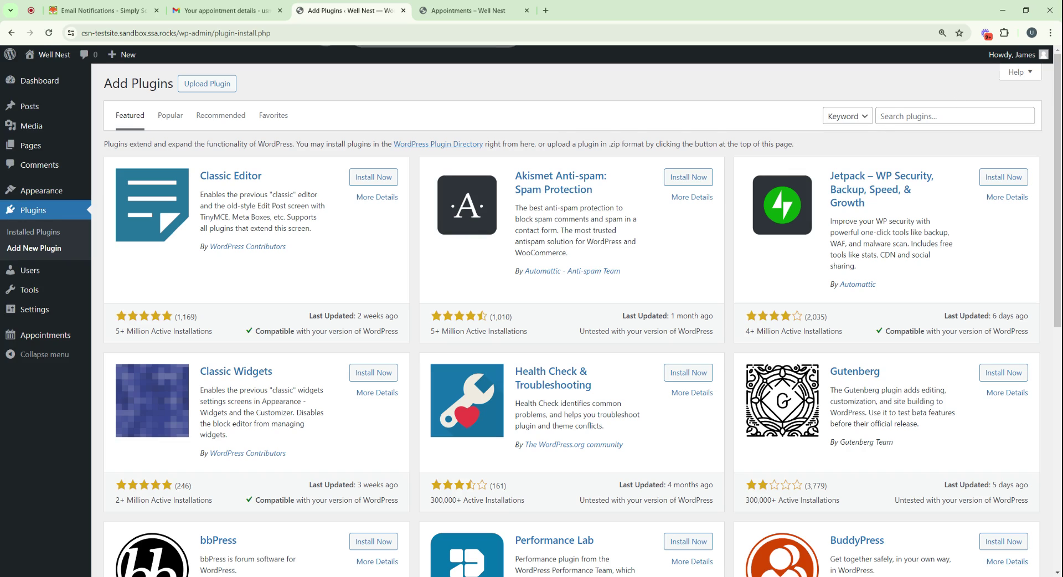
{"action": "left_click", "coordinate": [881, 117]}
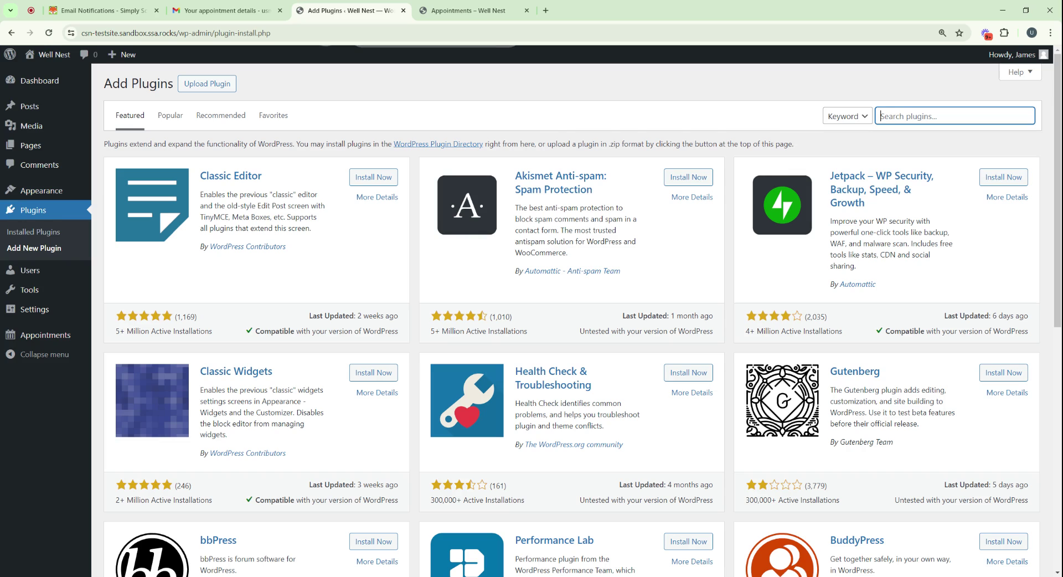
{"action": "type", "text": "chan"}
{"action": "type", "text": "ge mail sen"}
{"action": "type", "text": "der"}
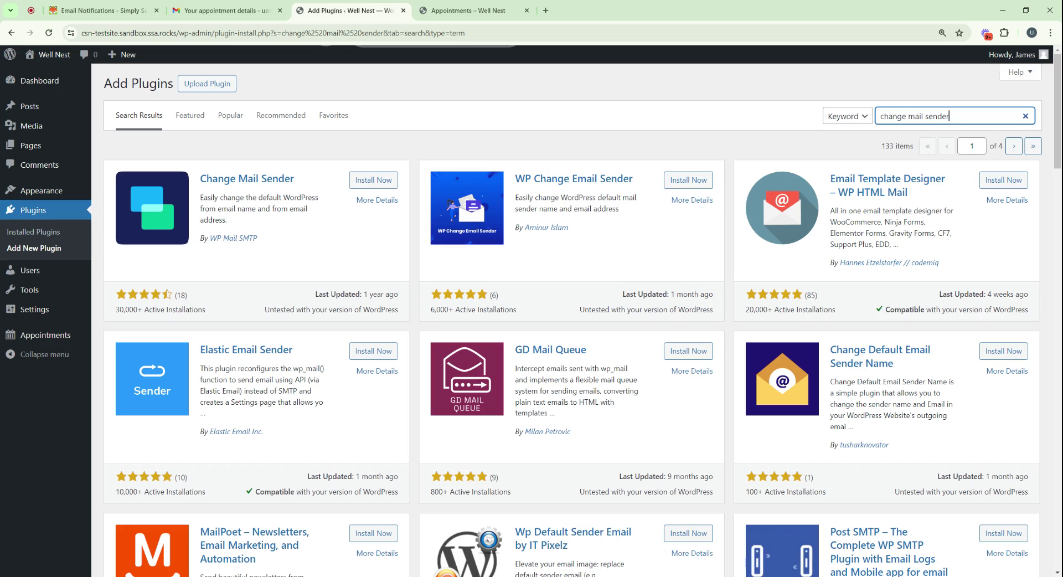
{"action": "left_click", "coordinate": [382, 177]}
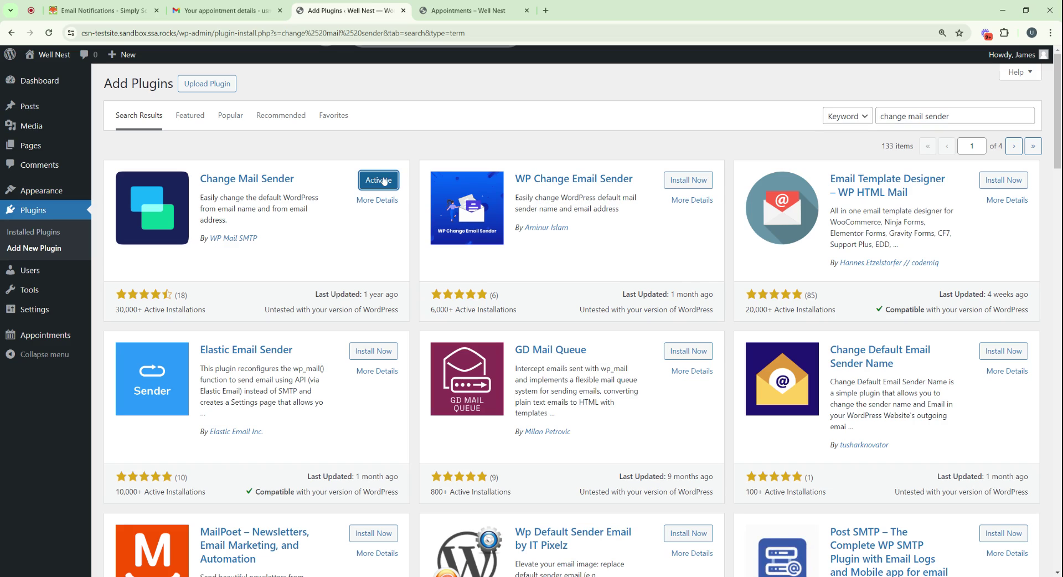
{"action": "left_click", "coordinate": [384, 180]}
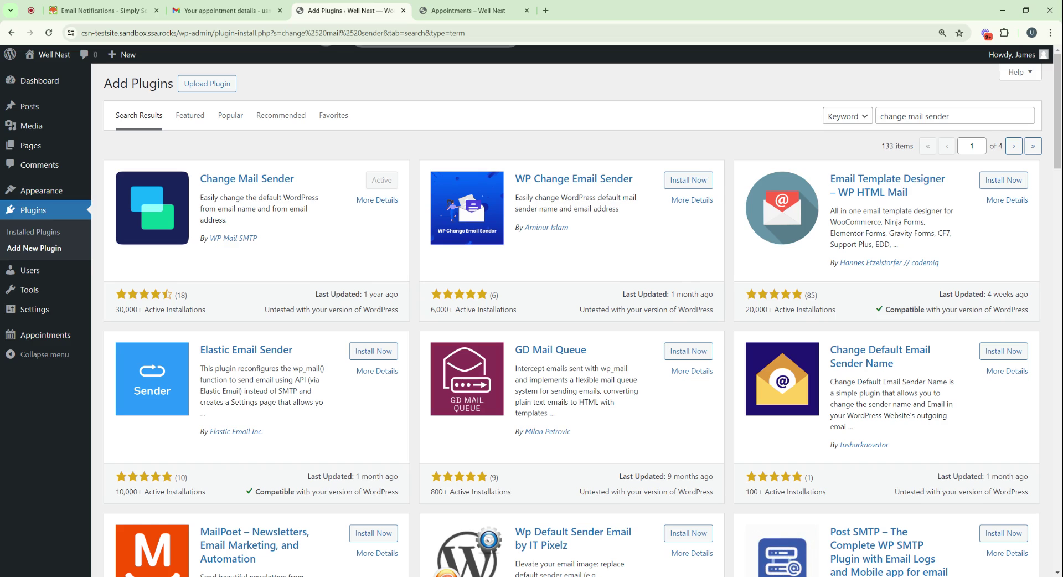
{"action": "left_click", "coordinate": [50, 35]}
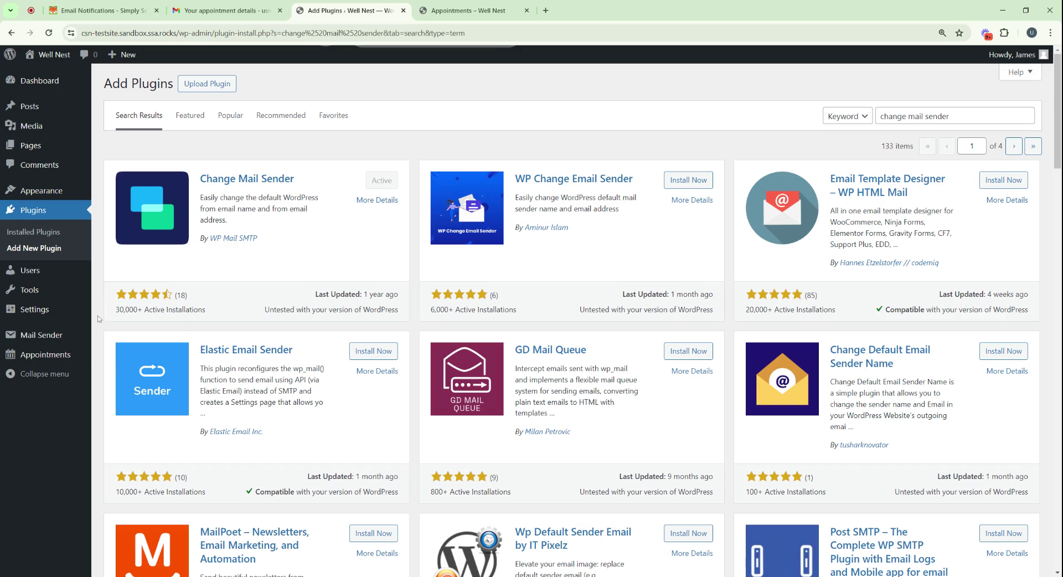
{"action": "mouse_move", "coordinate": [42, 334]}
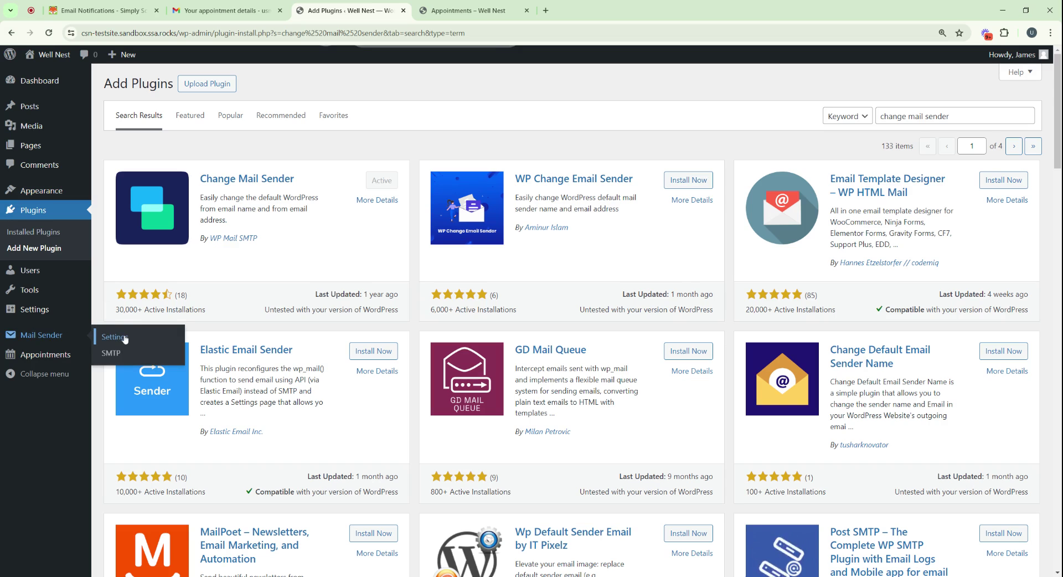
Enter 'Well Nest' as the Sender Name in the Change Mail Sender settings and save.
{"action": "left_click", "coordinate": [126, 337]}
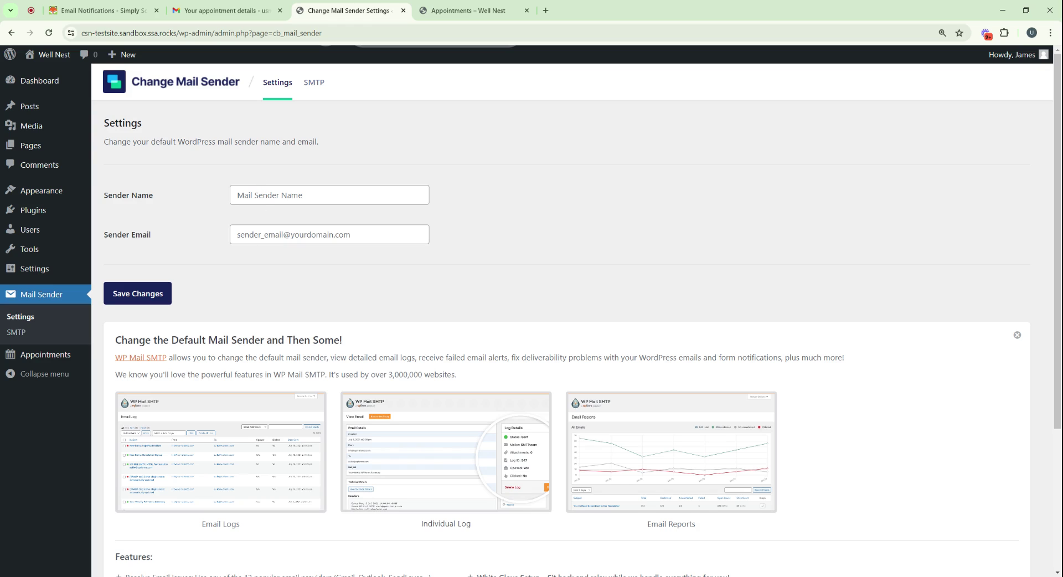
{"action": "type", "text": "Well"}
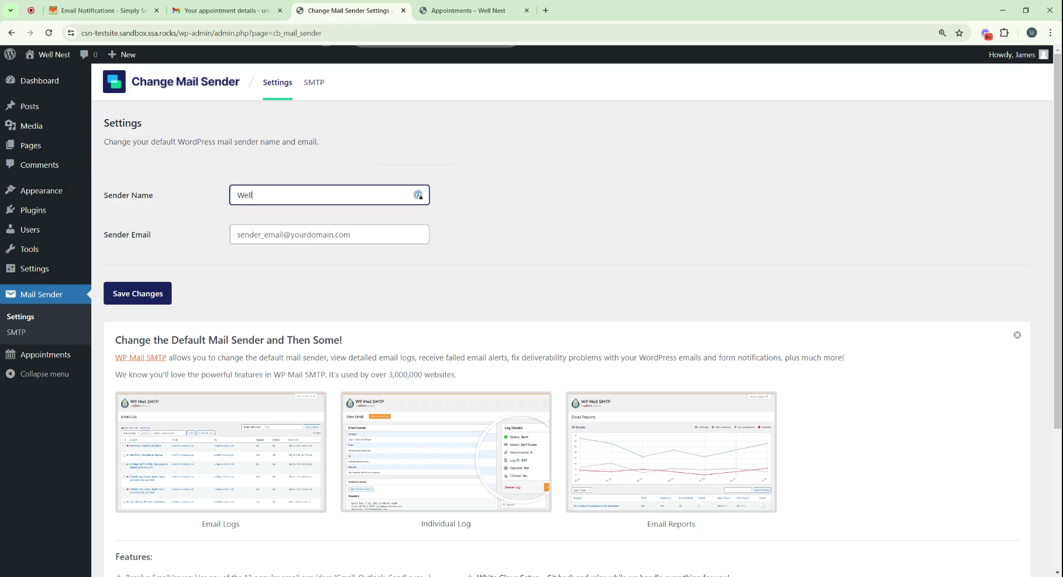
{"action": "type", "text": " Nest"}
{"action": "left_click", "coordinate": [159, 294]}
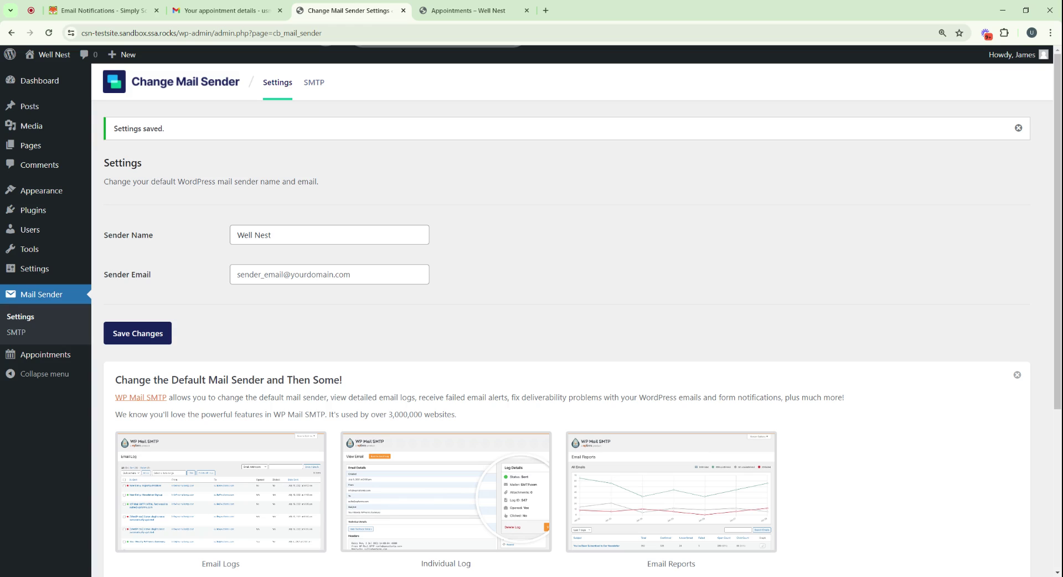
Select a Consultation Phone Call on Friday April 26 at the 12:00 am slot.
{"action": "left_click", "coordinate": [470, 10]}
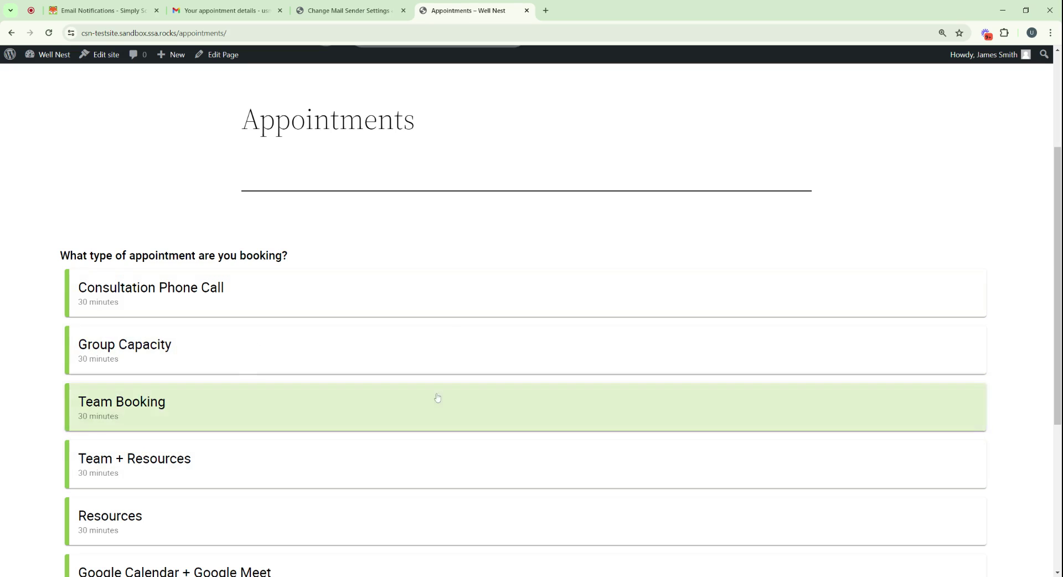
{"action": "left_click", "coordinate": [410, 415]}
{"action": "left_click", "coordinate": [358, 309]}
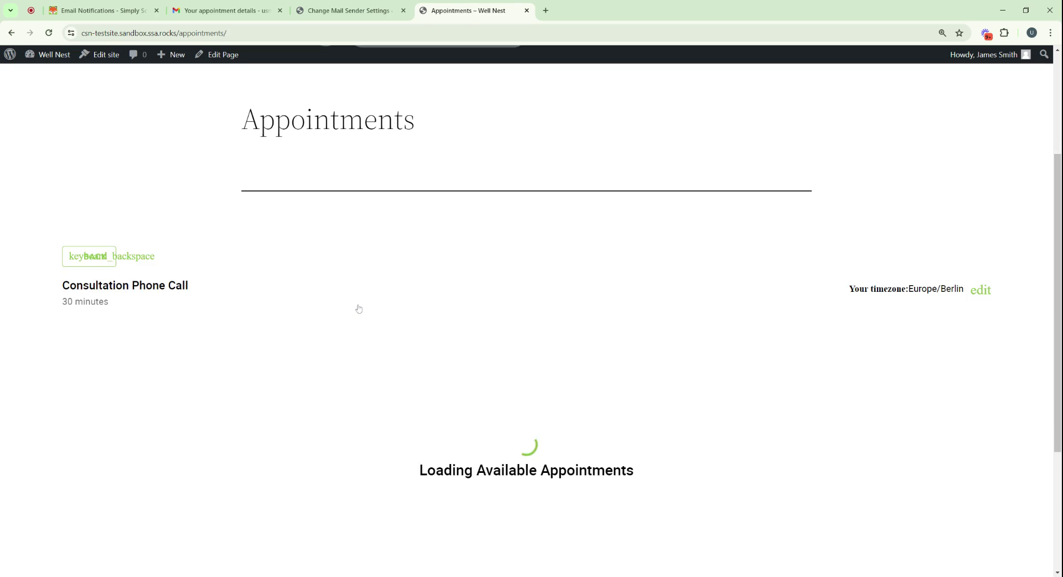
{"action": "left_click", "coordinate": [534, 372]}
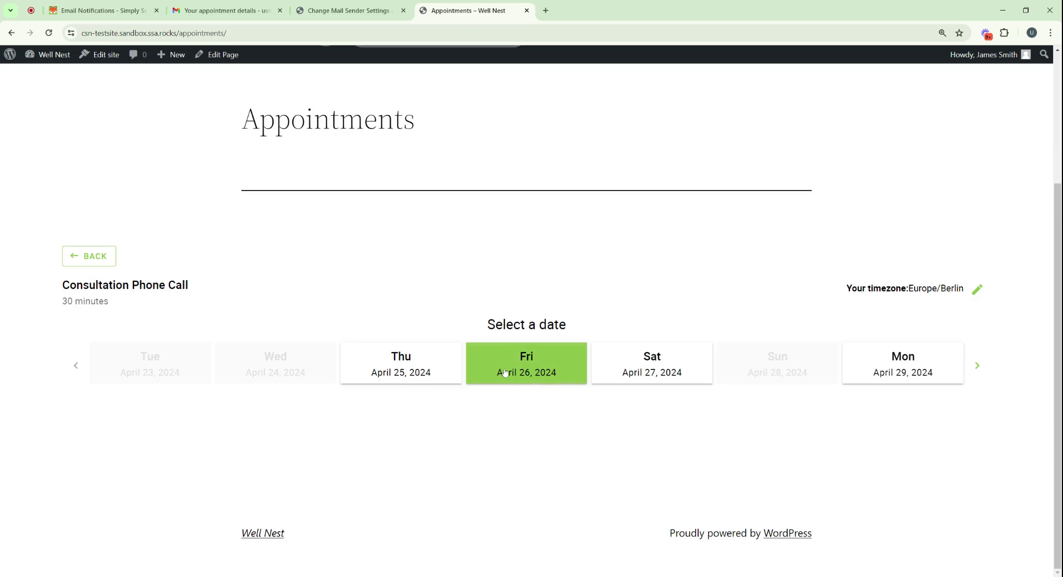
{"action": "left_click", "coordinate": [408, 330]}
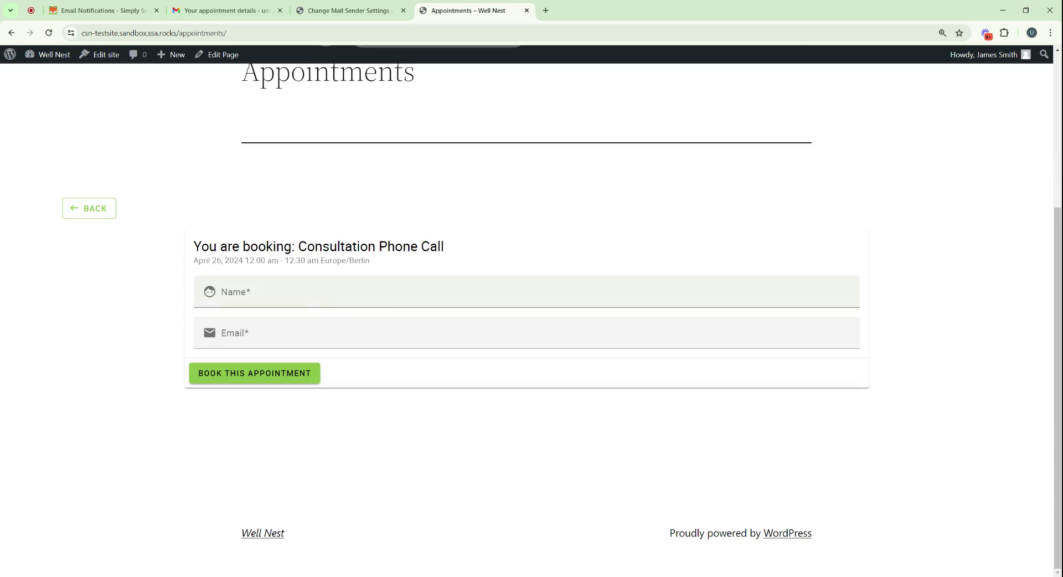
Fill in a test name and e-mail address, book the appointment, and switch to the inbox.
{"action": "type", "text": "Te"}
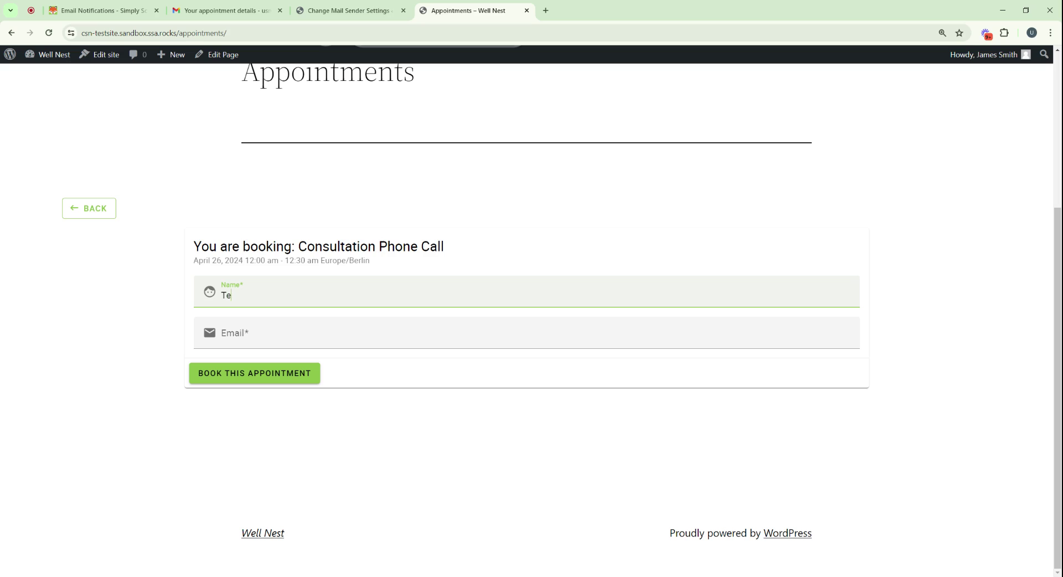
{"action": "type", "text": "st Email"}
{"action": "key", "text": "Tab"}
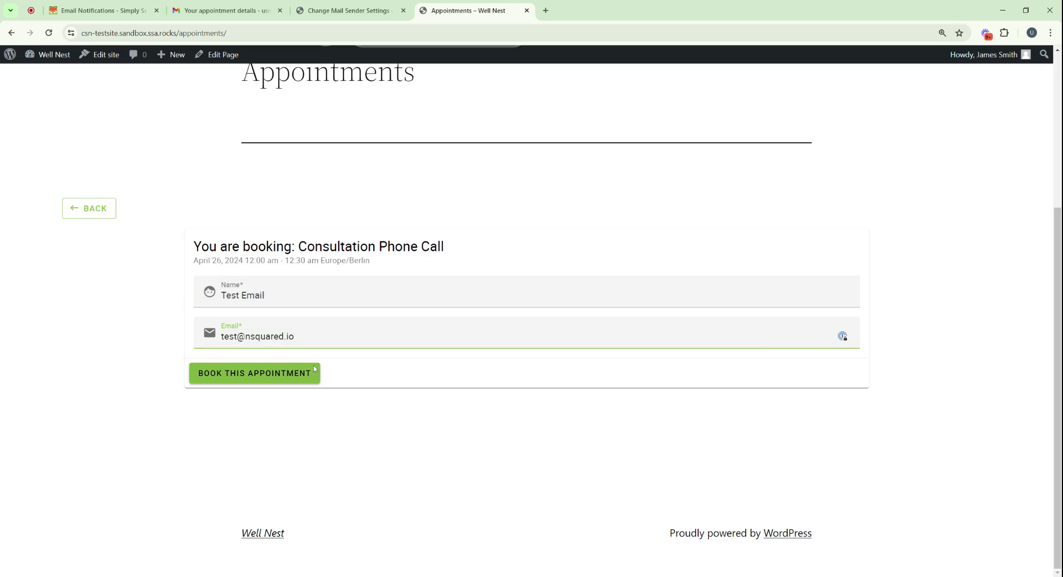
{"action": "left_click", "coordinate": [305, 373]}
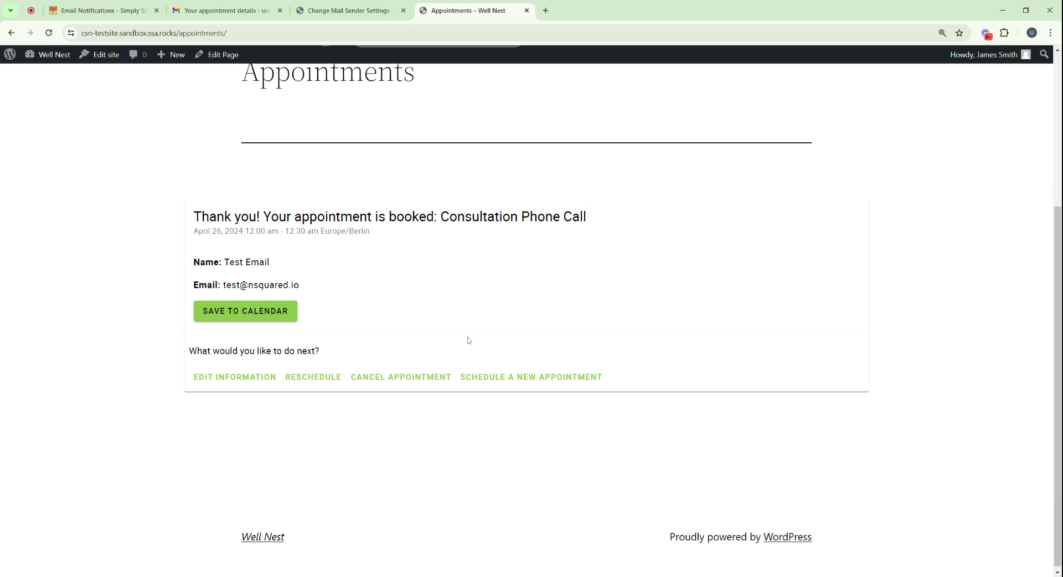
{"action": "key", "text": "ctrl+3"}
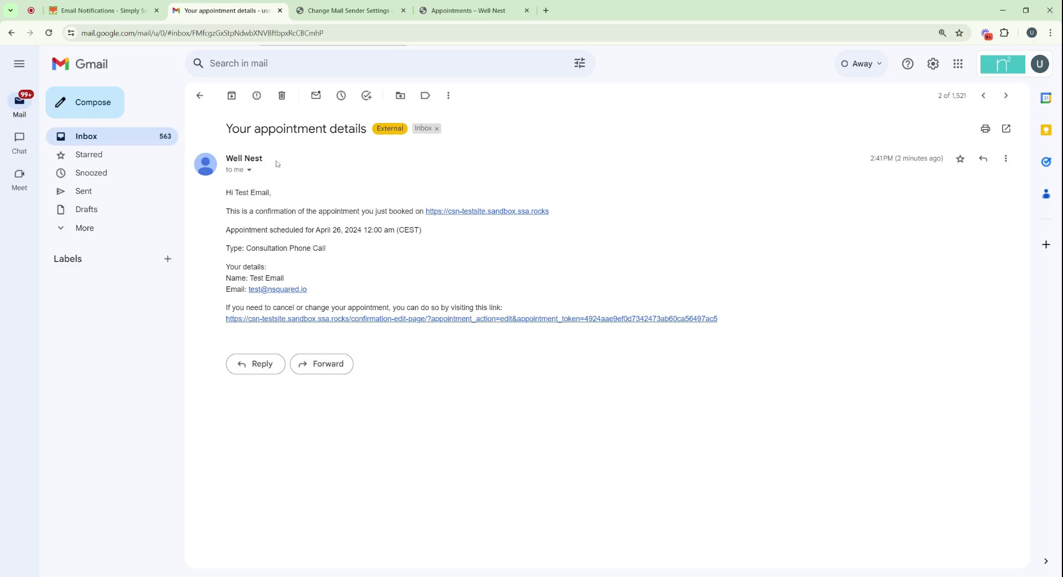
Confirm the new confirmation email's sender reads Well Nest, then return to the Change Mail Sender settings.
{"action": "left_click_drag", "start_coordinate": [265, 158], "coordinate": [226, 158]}
{"action": "left_click", "coordinate": [300, 195]}
{"action": "left_click", "coordinate": [349, 10]}
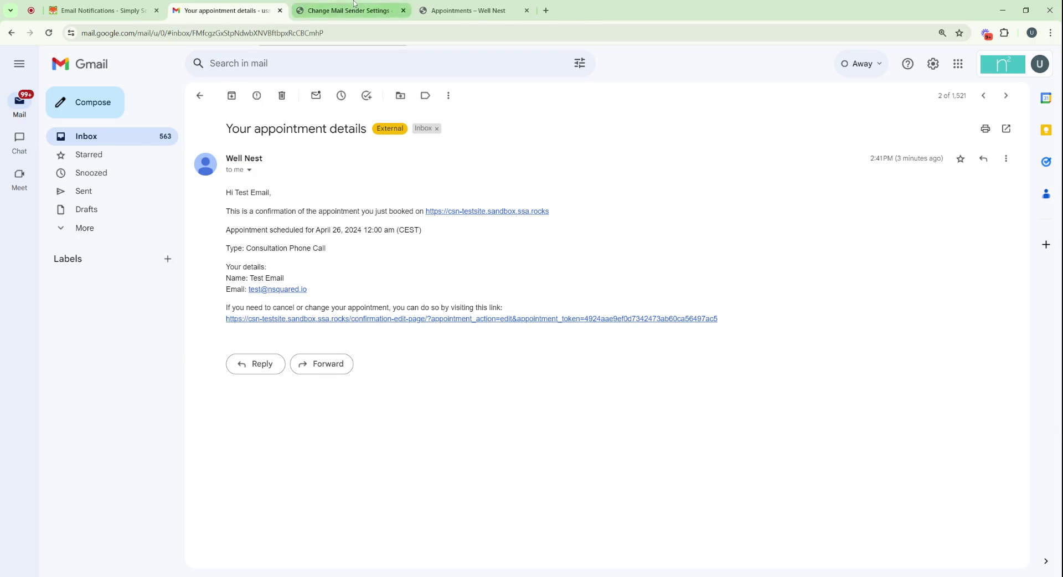